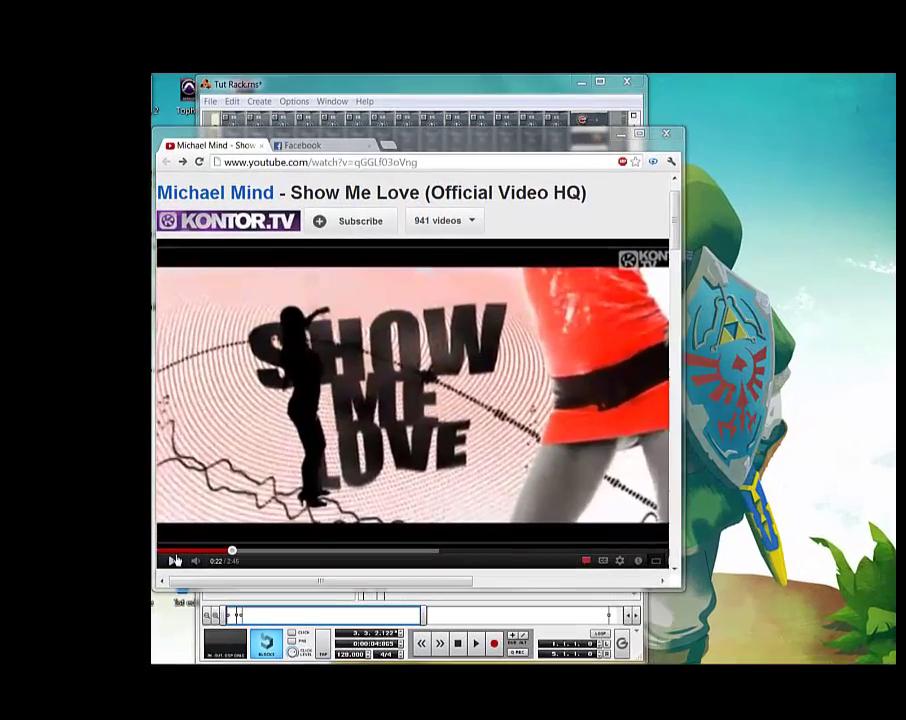
Step: Play the Show Me Love music video on YouTube as the organ-sound reference
click(171, 534)
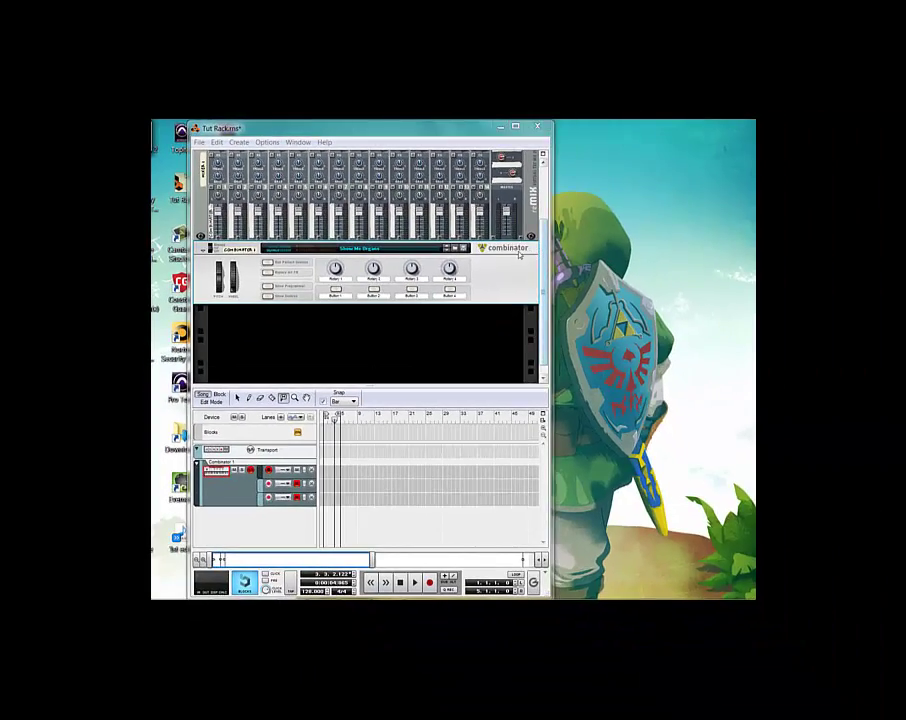
Step: Add a second Combinator below the Show Me Organs Combinator in the Reason rack
click(497, 288)
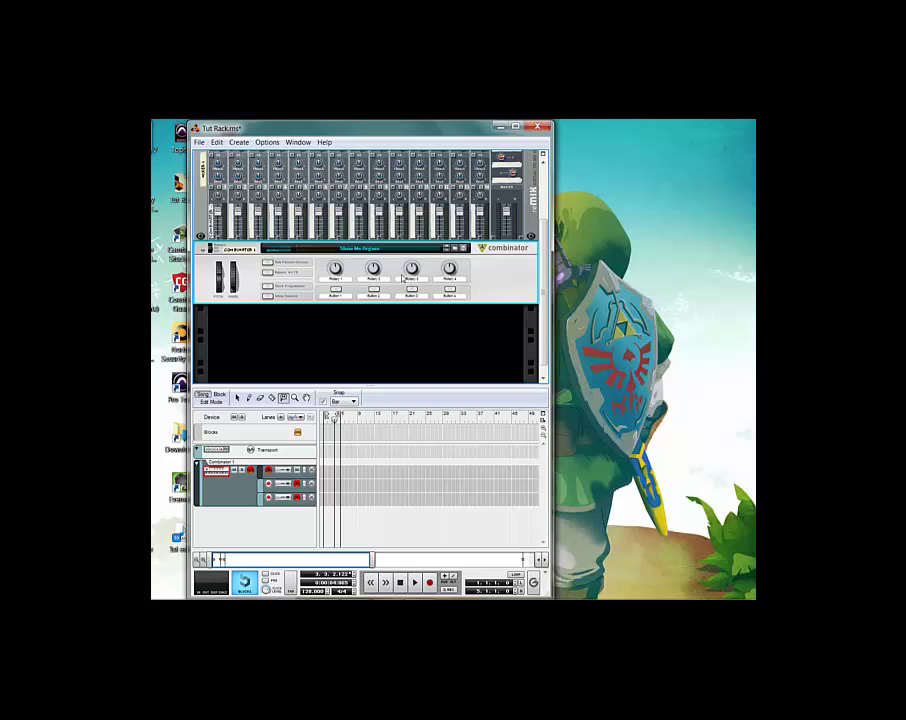
key(Tab)
scroll(403, 353, up, 2)
key(Tab)
right_click(490, 300)
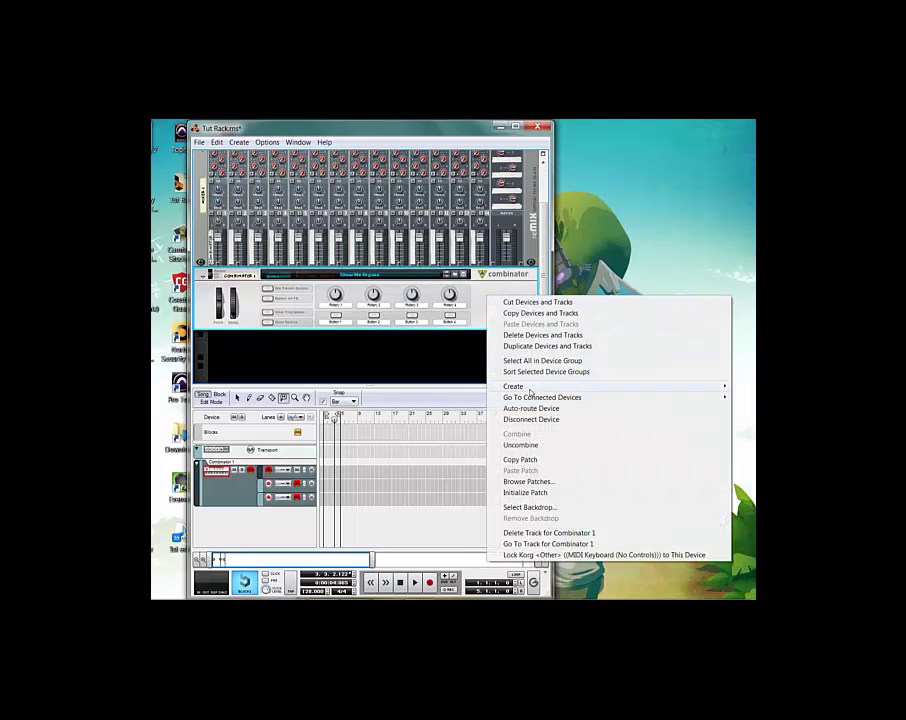
mouse_move(515, 386)
click(399, 217)
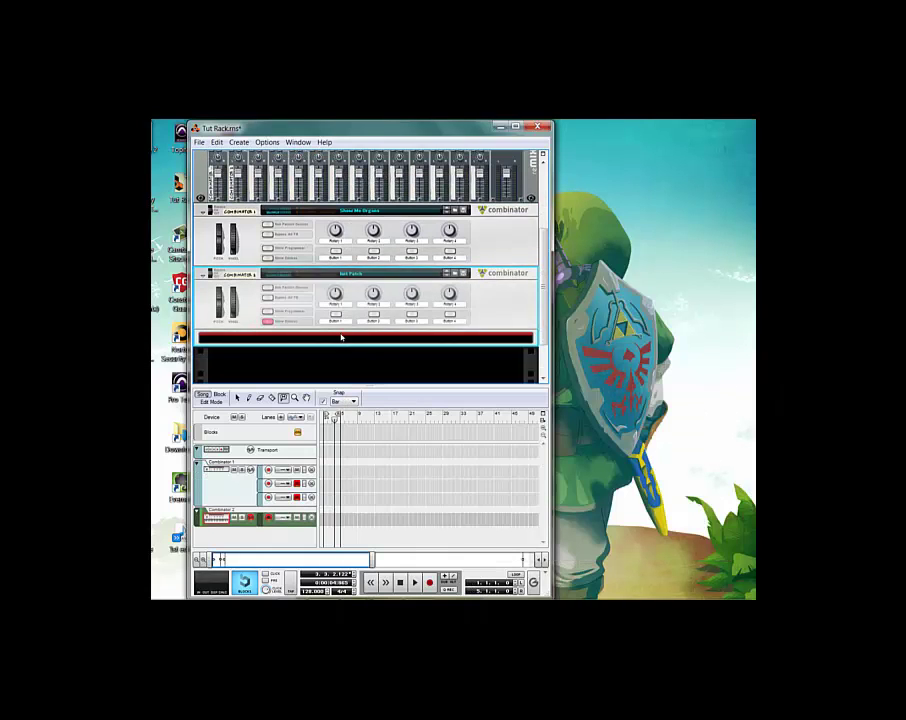
Step: Create a Line Mixer 6:2 inside Combinator 2
right_click(345, 336)
mouse_move(388, 425)
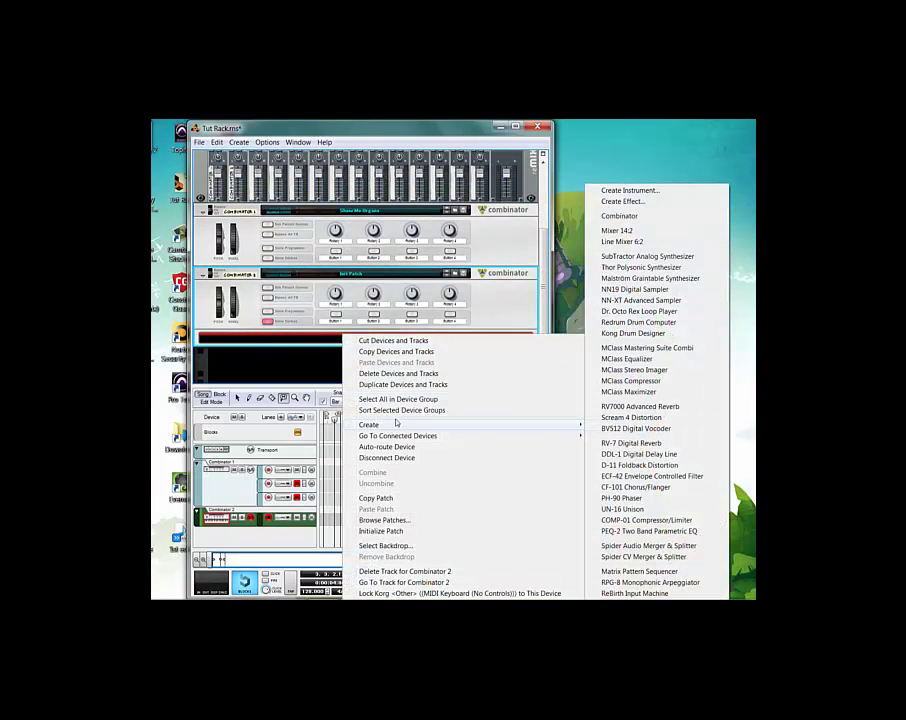
click(615, 237)
scroll(445, 360, down, 1)
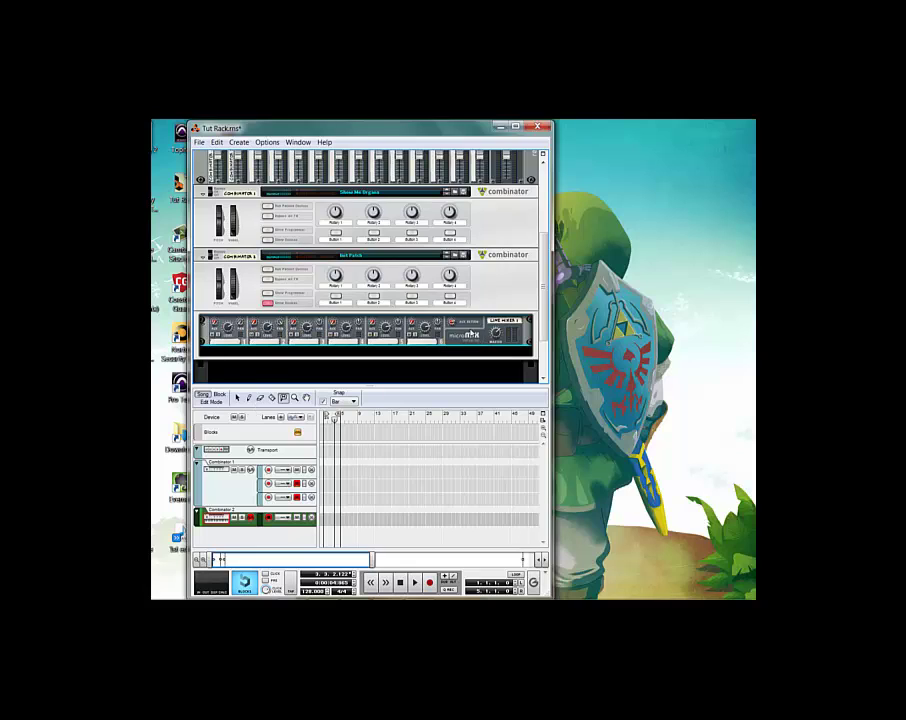
Step: Add an NN-XT Advanced Sampler below the line mixer
right_click(479, 330)
mouse_move(510, 420)
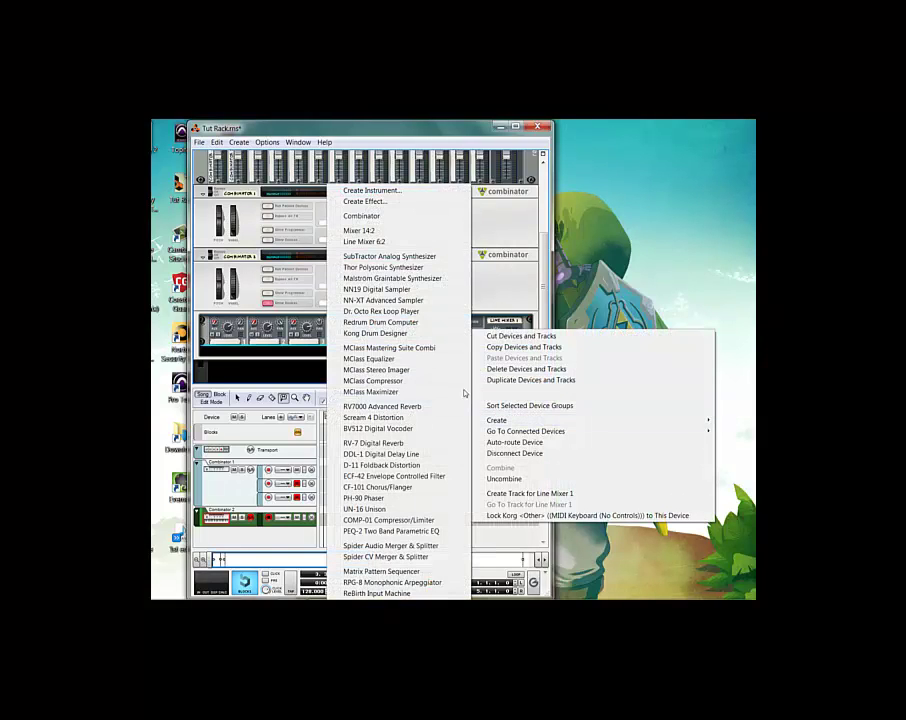
click(400, 300)
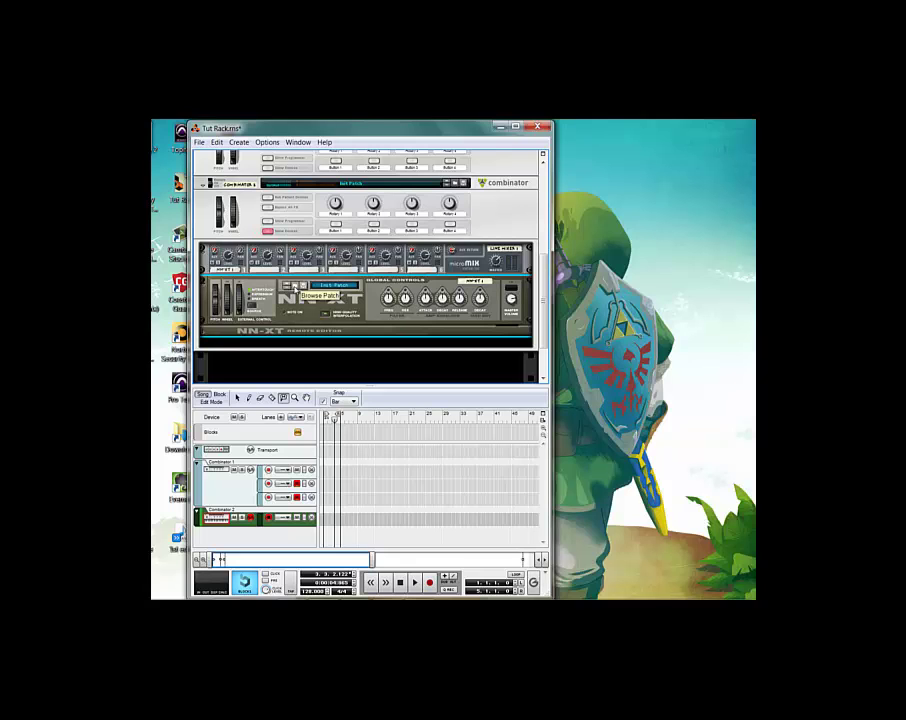
Step: Load the ORGAN4 organ sample from the Organ folder into the NN-XT
click(297, 287)
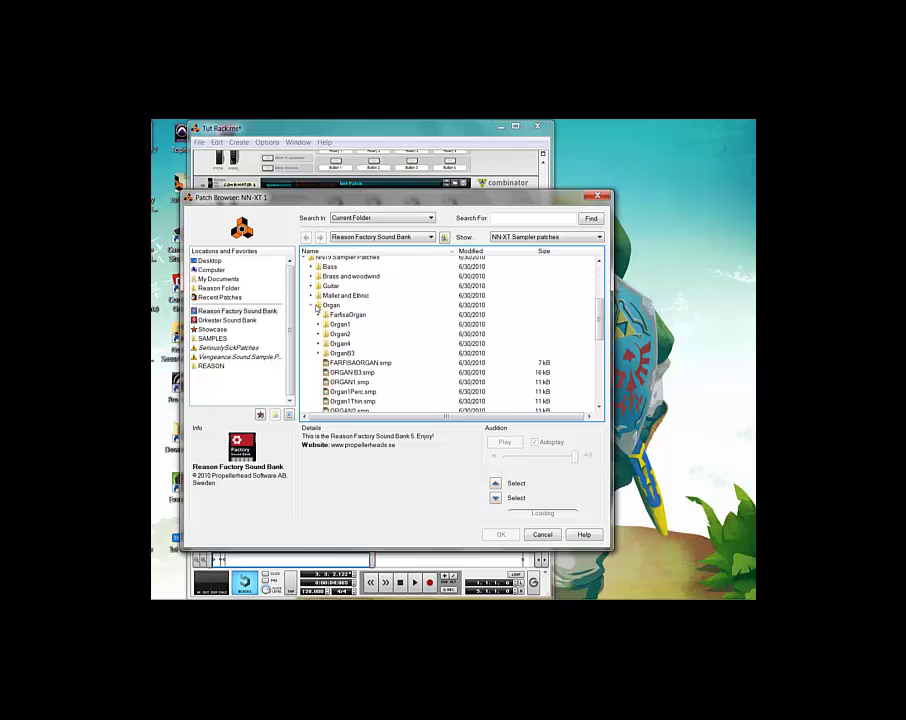
scroll(346, 376, down, 2)
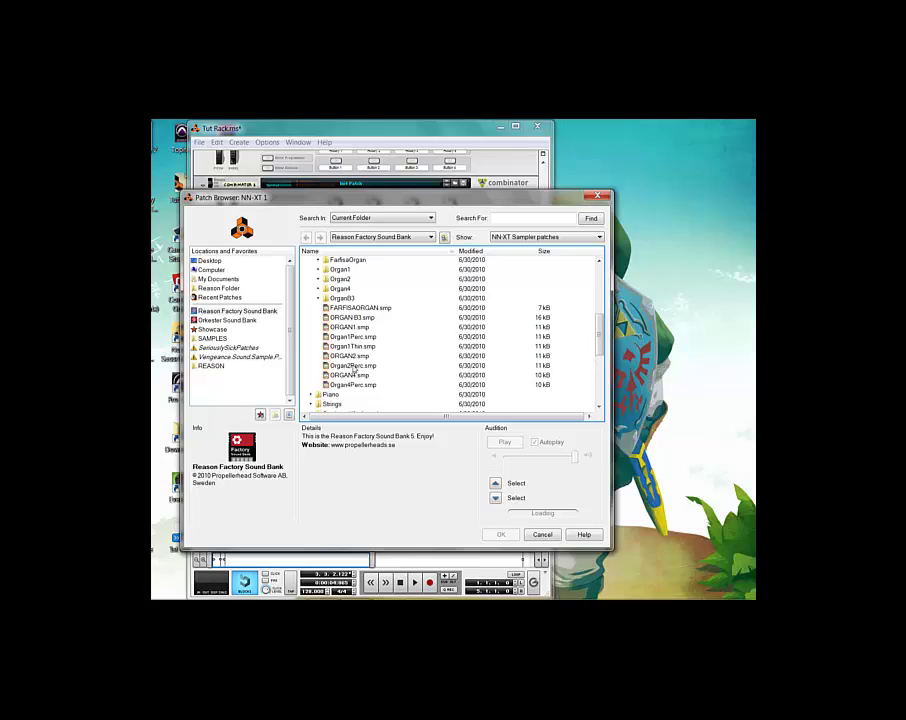
double_click(352, 376)
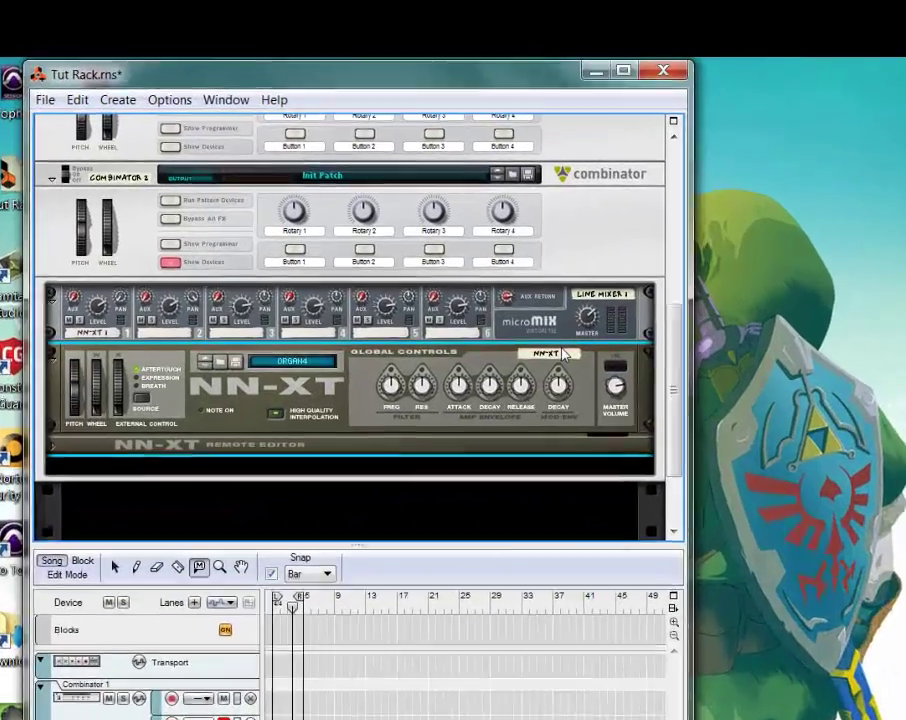
Step: Name the sampler L, then duplicate it with its track and name the copy R
click(478, 282)
text(L)
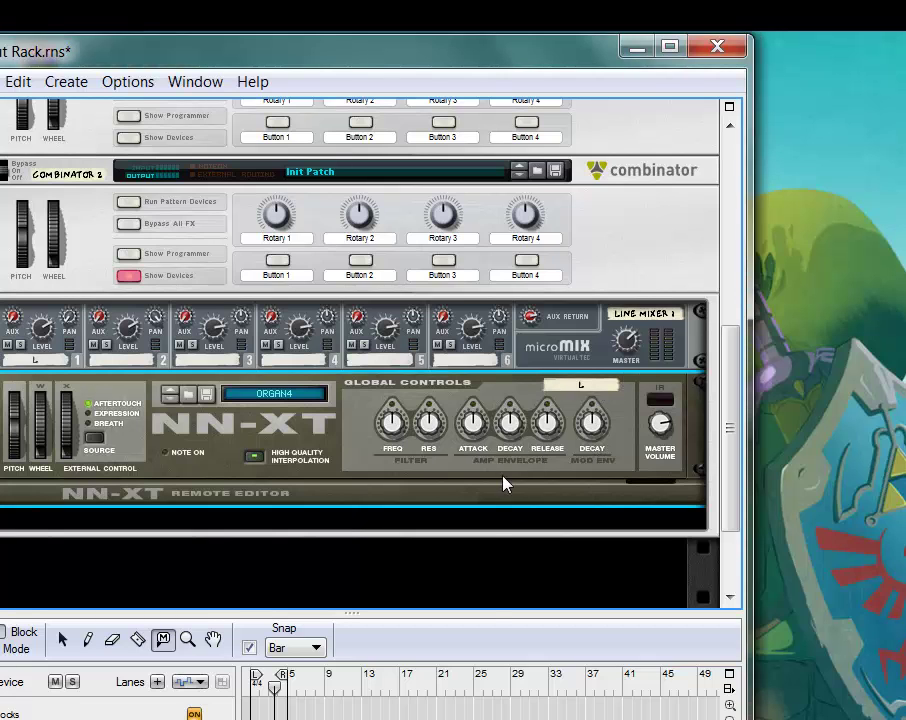
right_click(503, 481)
click(603, 182)
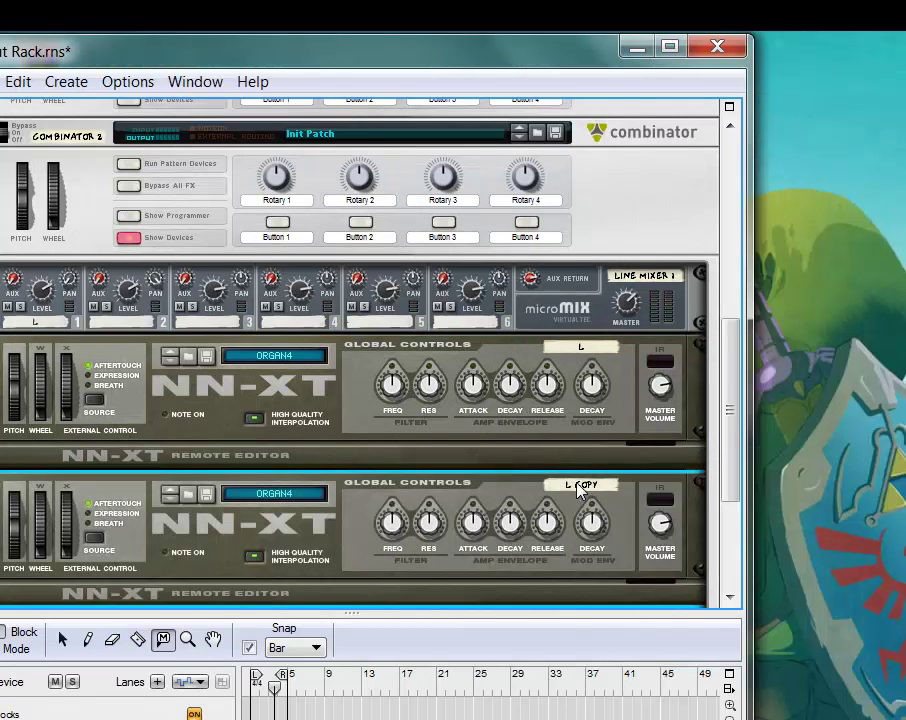
click(580, 487)
text(R)
key(Return)
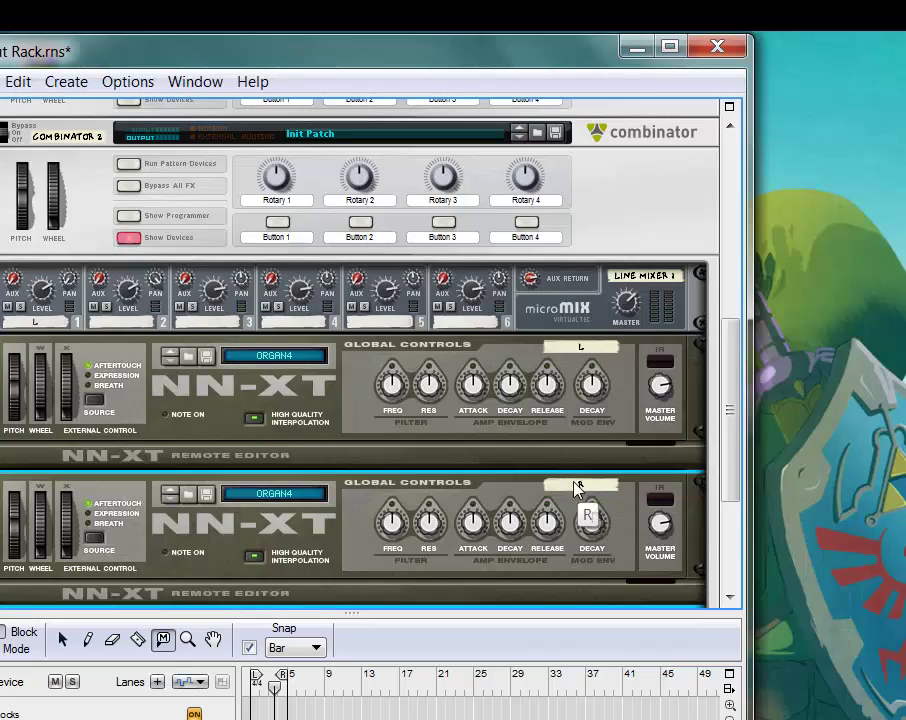
Step: On the rear of the rack, cable the R sampler's output into mixer channel 2
key(Tab)
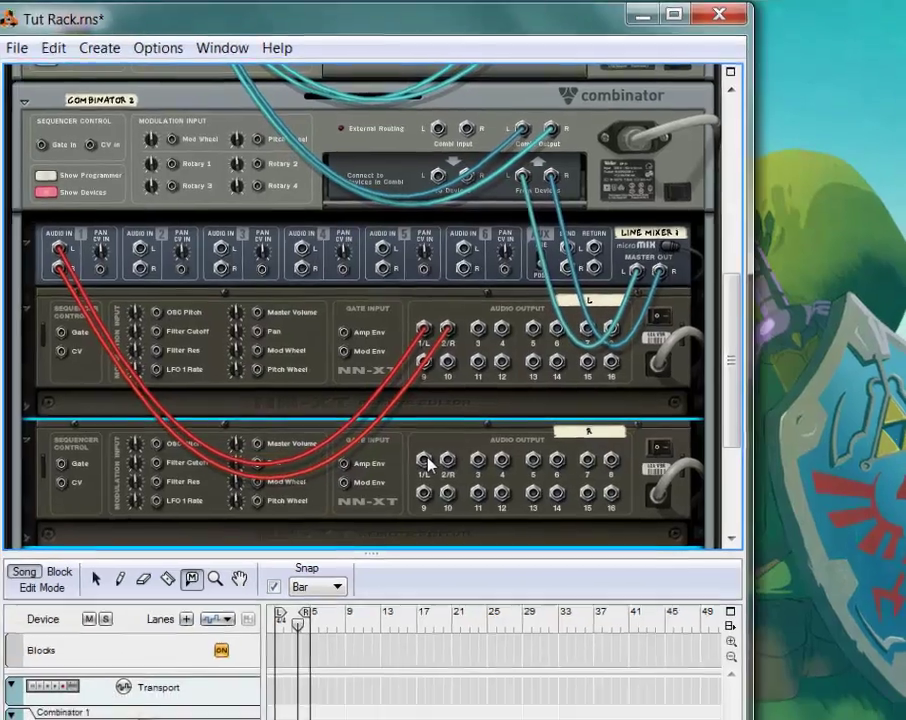
drag(410, 512, 110, 292)
drag(207, 160, 478, 350)
key(Tab)
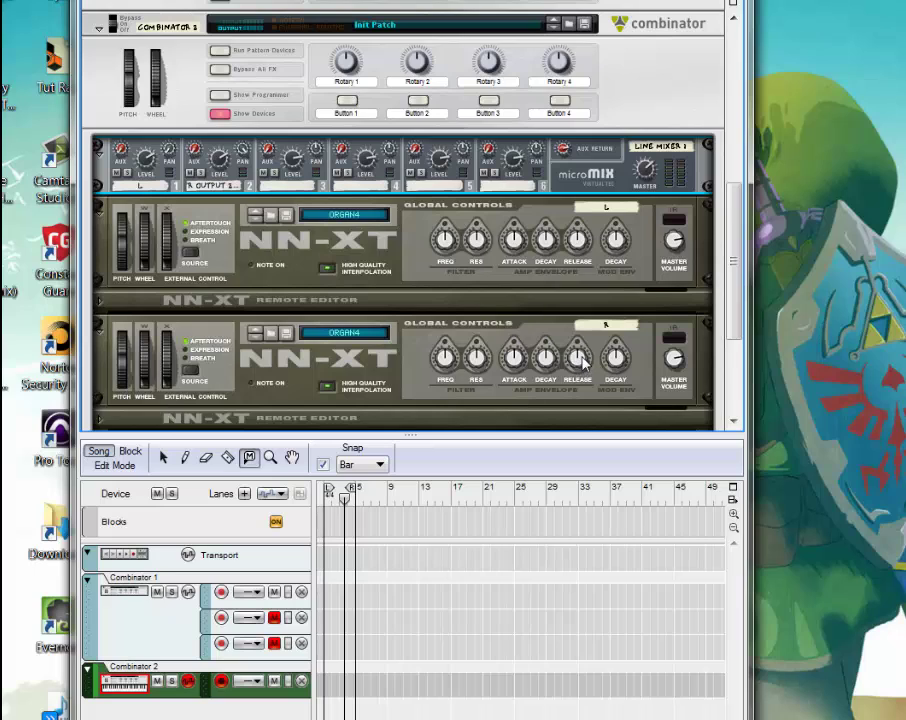
Step: Turn down the amp release on both the R and L samplers
drag(583, 362, 573, 443)
drag(578, 240, 590, 268)
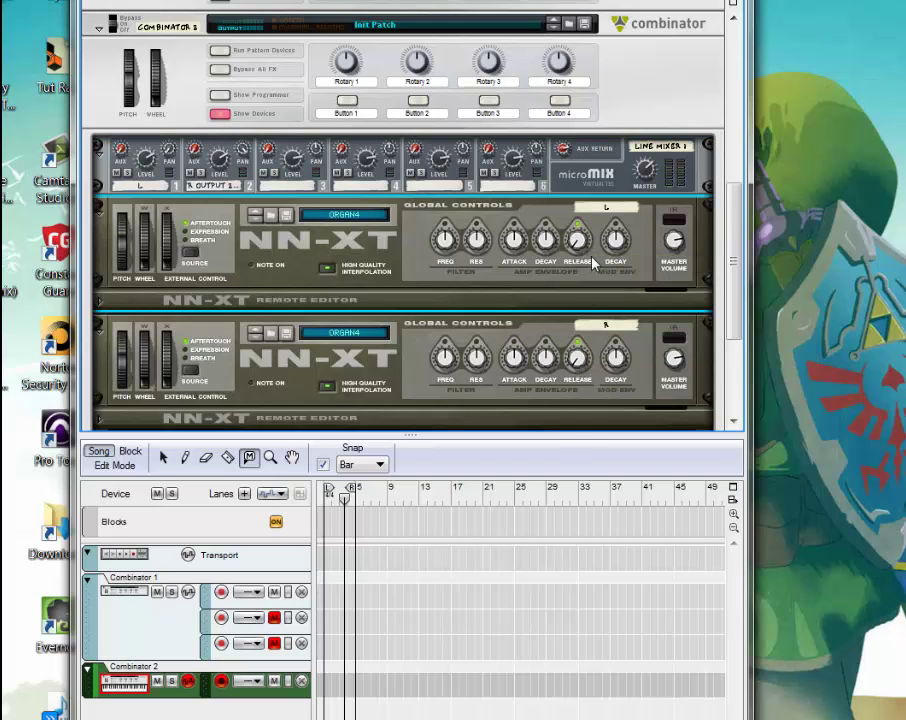
drag(729, 242, 729, 222)
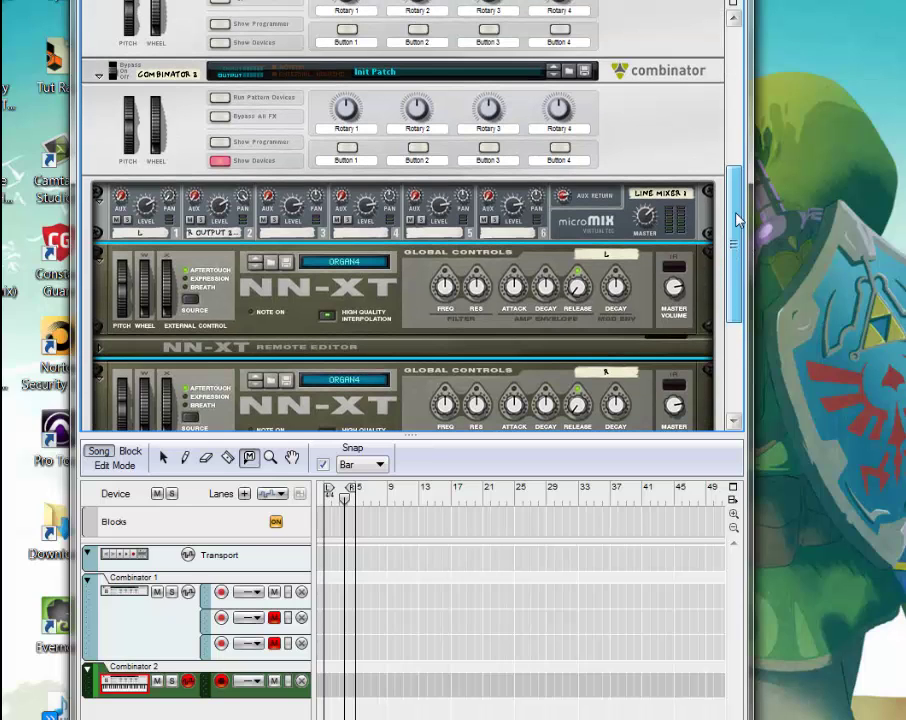
Step: Add an MClass Maximizer and place it above the line mixer
right_click(603, 226)
mouse_move(660, 387)
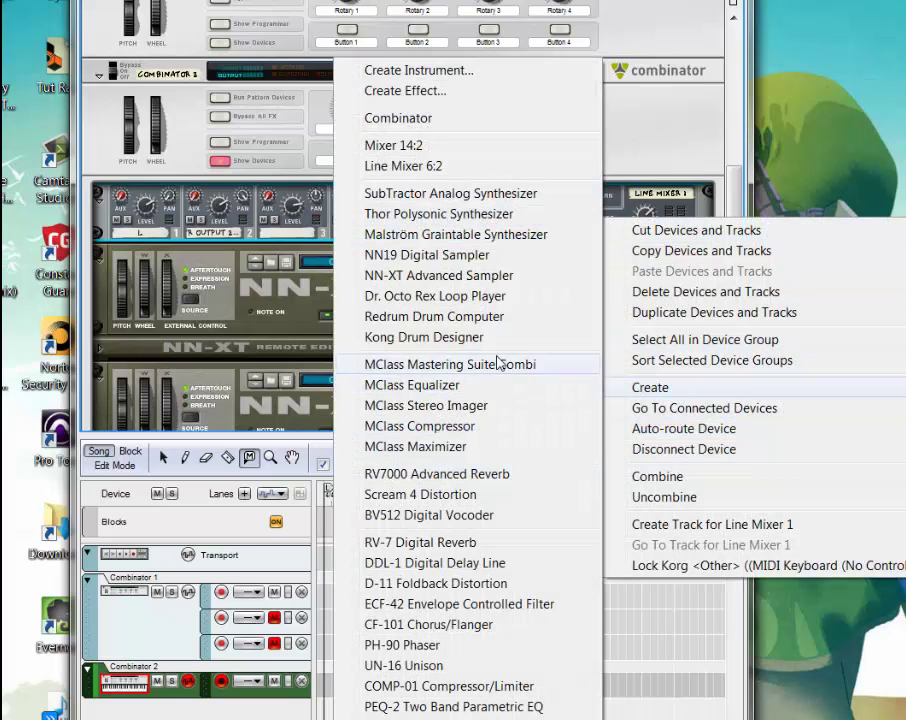
click(479, 446)
drag(474, 290, 586, 196)
Step: Add an MClass Equalizer and place it above the Maximizer
right_click(592, 206)
mouse_move(640, 378)
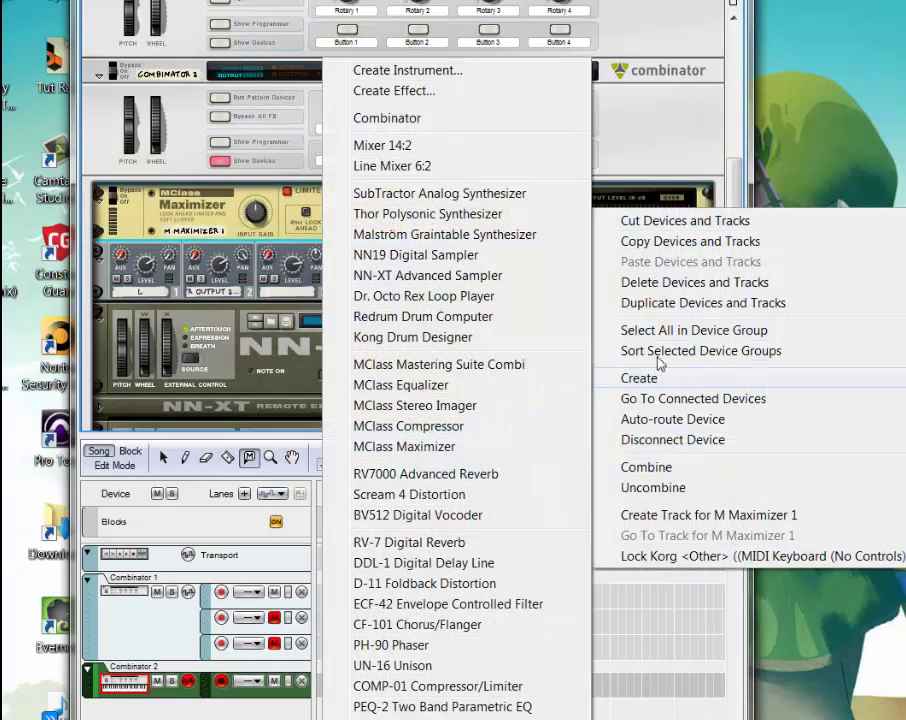
click(415, 388)
drag(556, 303, 672, 204)
Step: Add a BV512 Vocoder and place it above the Equalizer
right_click(670, 207)
right_click(682, 185)
right_click(650, 206)
mouse_move(700, 372)
click(495, 515)
drag(607, 324, 680, 185)
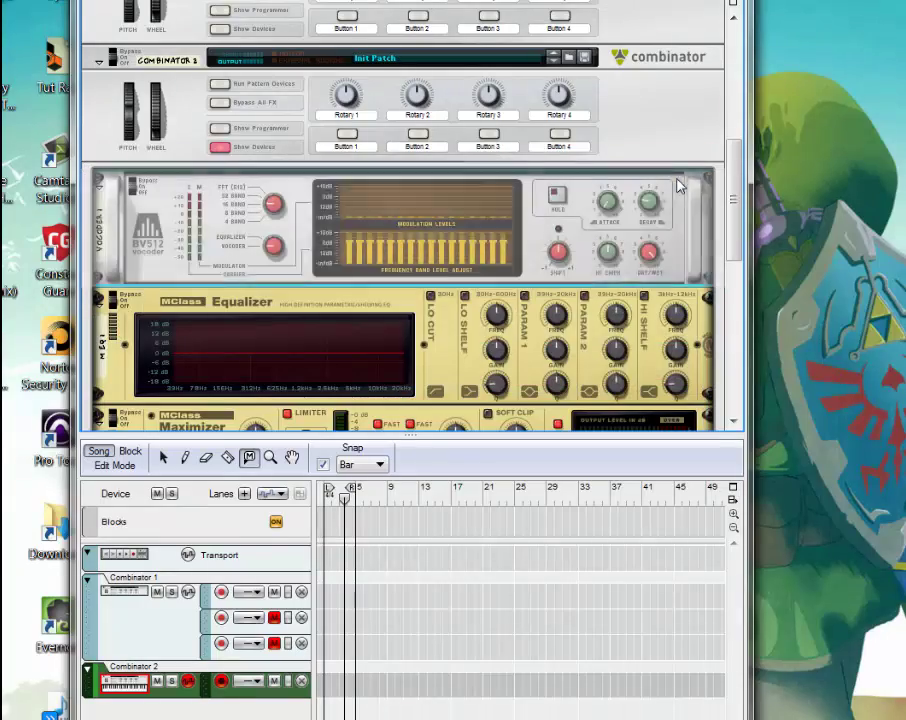
Step: Add an RV7000 Advanced Reverb to Combinator 2
right_click(676, 213)
mouse_move(729, 390)
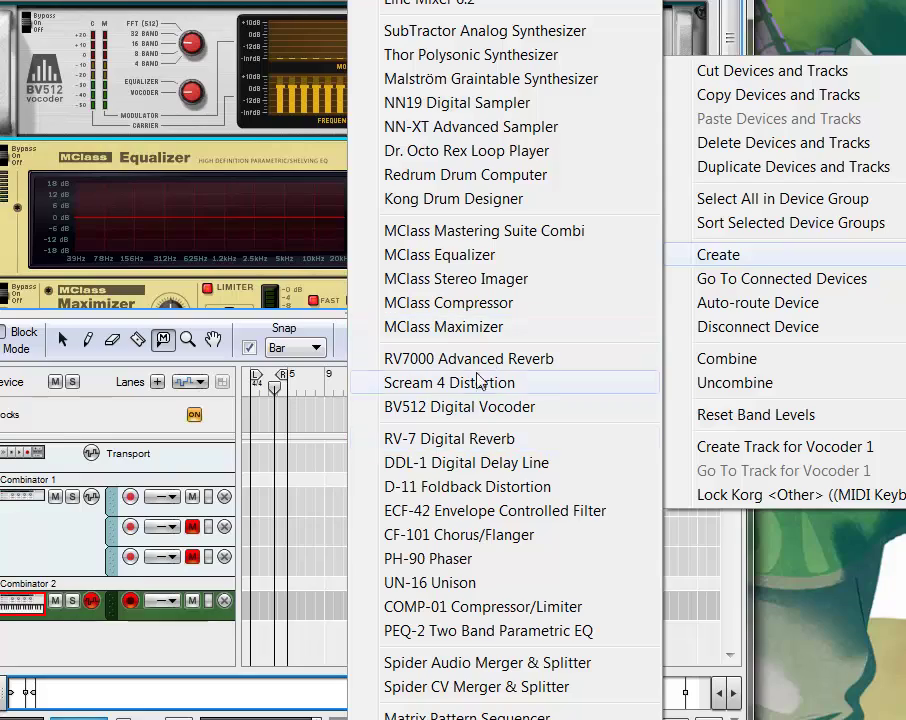
click(468, 358)
drag(727, 55, 712, 141)
Step: On the rear, reroute the mixer input cable, connect the Equalizer, and feed samplers into the vocoder carrier
key(Tab)
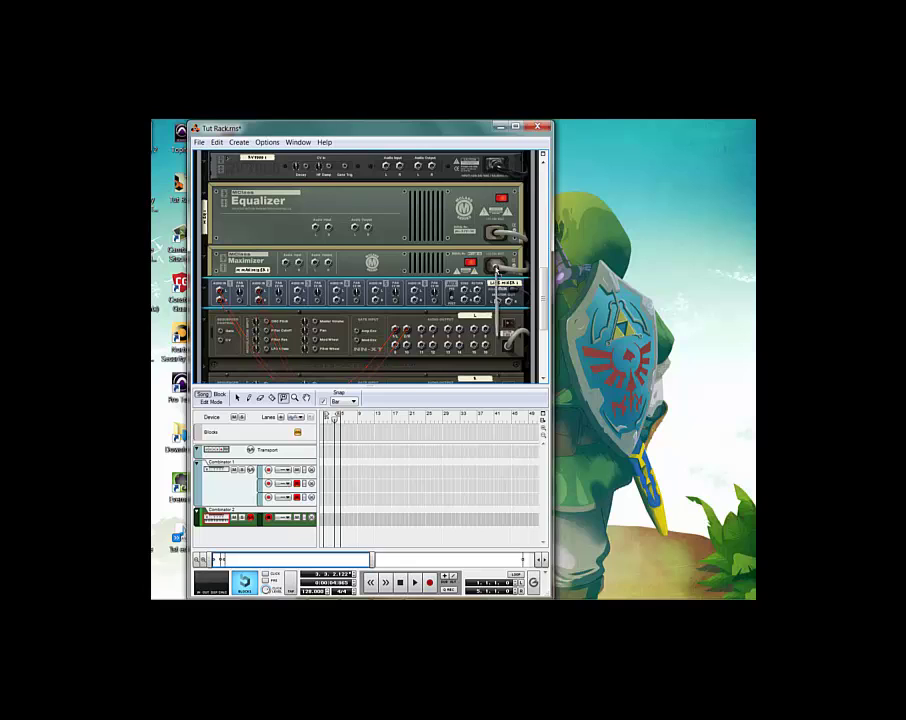
drag(352, 197, 316, 228)
scroll(370, 262, up, 3)
drag(372, 265, 386, 212)
scroll(420, 280, up, 4)
drag(422, 292, 407, 234)
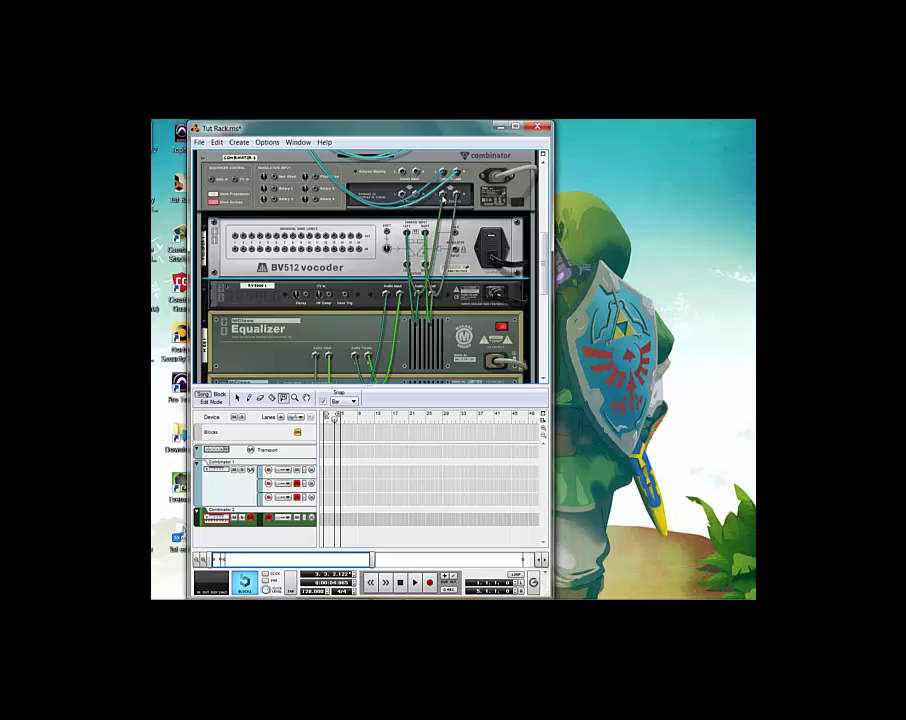
scroll(380, 285, up, 6)
scroll(362, 297, up, 3)
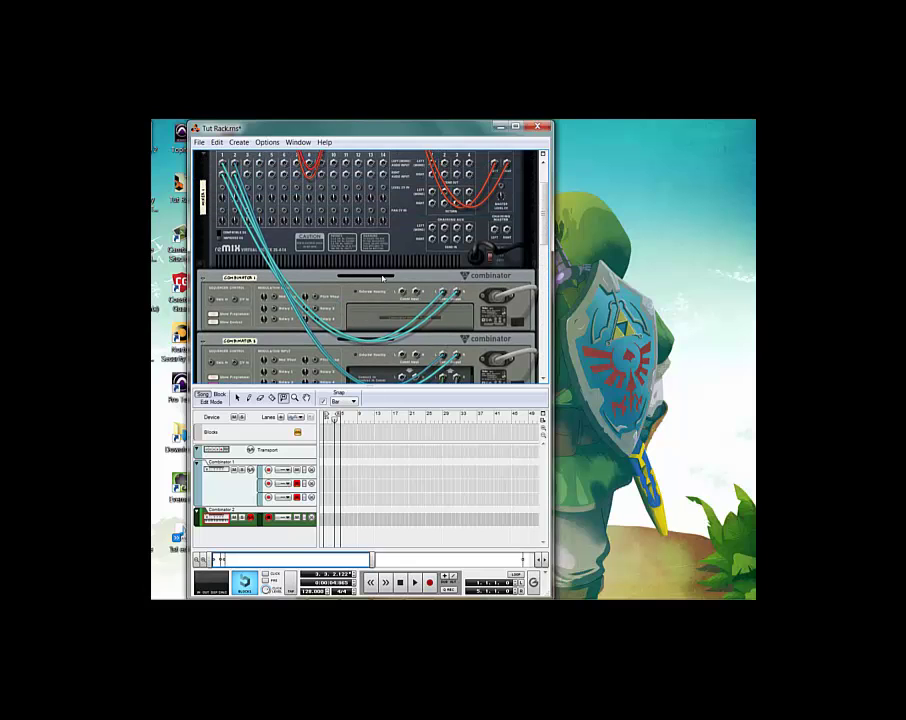
Step: Flip the rack to the front panels, showing the RV7000, Equalizer and Maximizer
key(Tab)
scroll(403, 290, down, 8)
scroll(403, 290, down, 3)
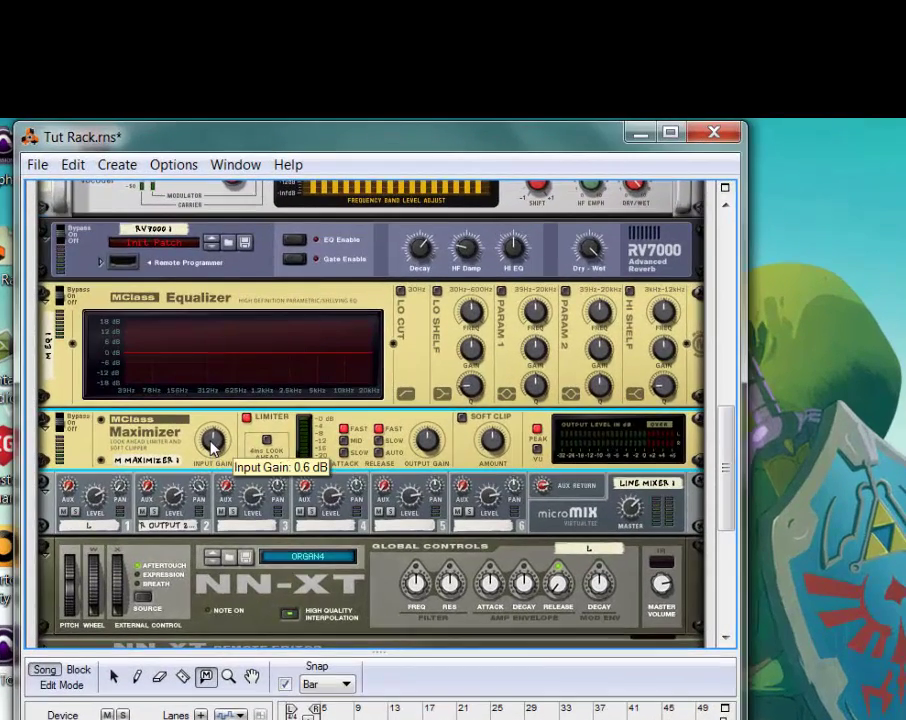
Step: Set Maximizer input gain to 6.2 dB, output to 4.1 dB, with 4 ms look-ahead and soft clip
drag(211, 446, 214, 411)
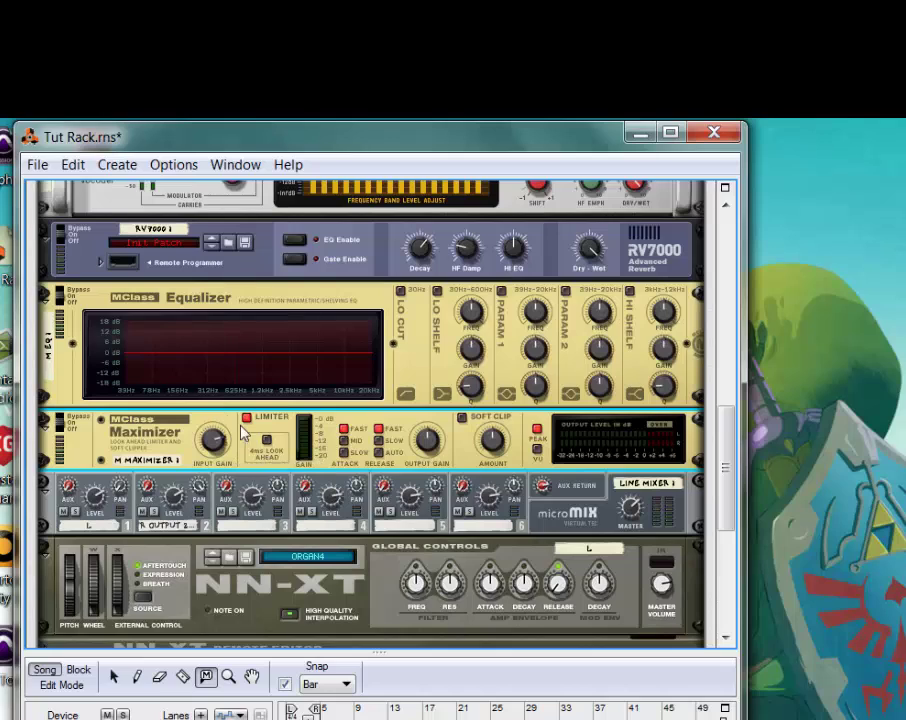
click(267, 442)
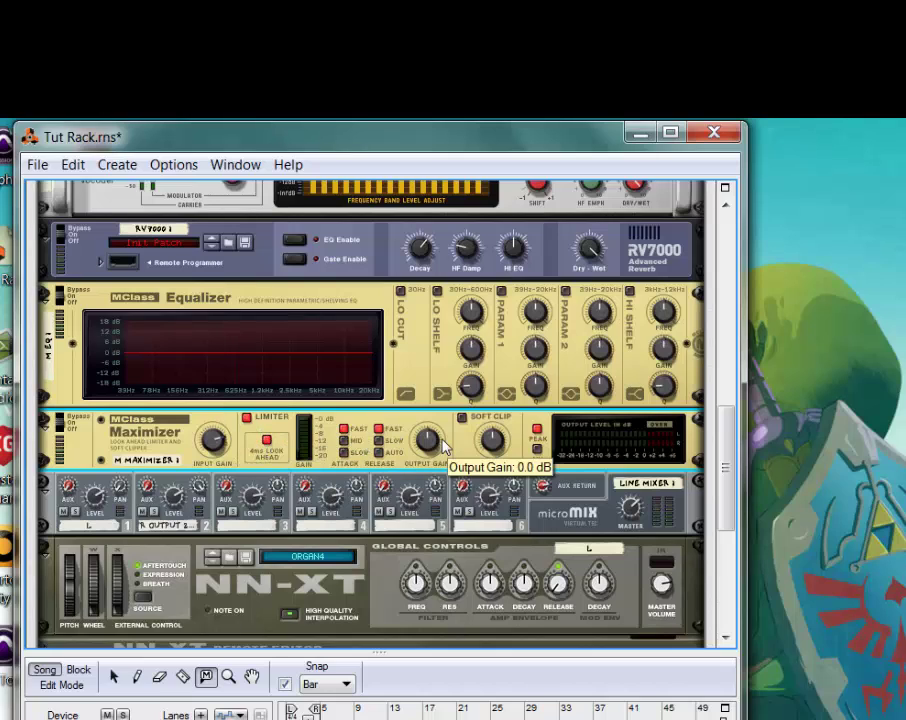
drag(440, 446, 504, 407)
click(462, 417)
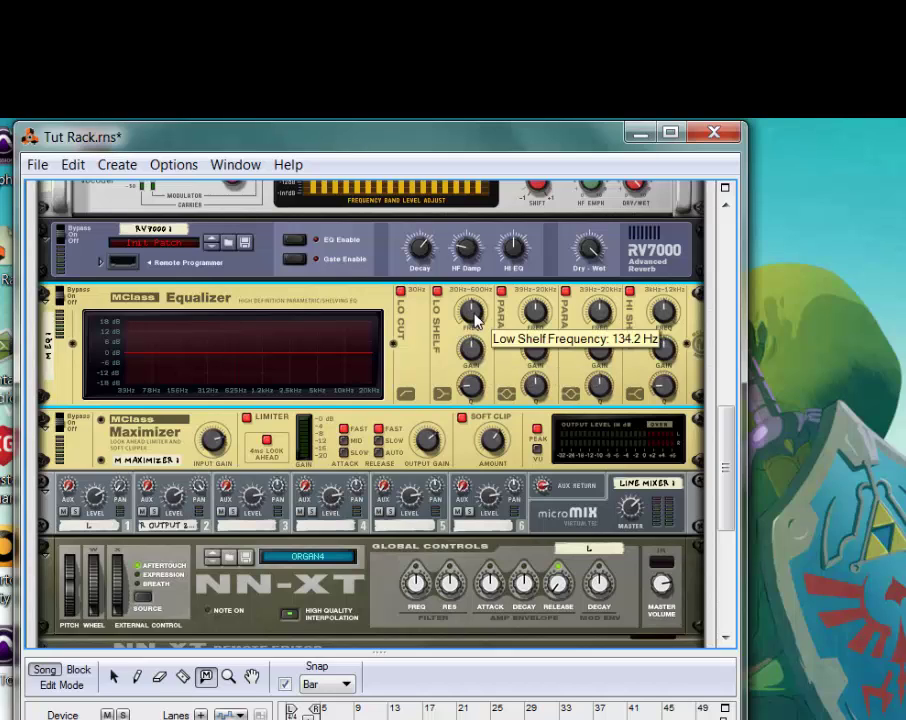
Step: Set EQ low shelf to 225 Hz, +3.4 dB, Q 0.83, and Parametric 1 to 1.3 kHz, Q 1.0
mouse_move(476, 318)
mouse_down()
mouse_move(485, 300)
mouse_move(482, 327)
mouse_up()
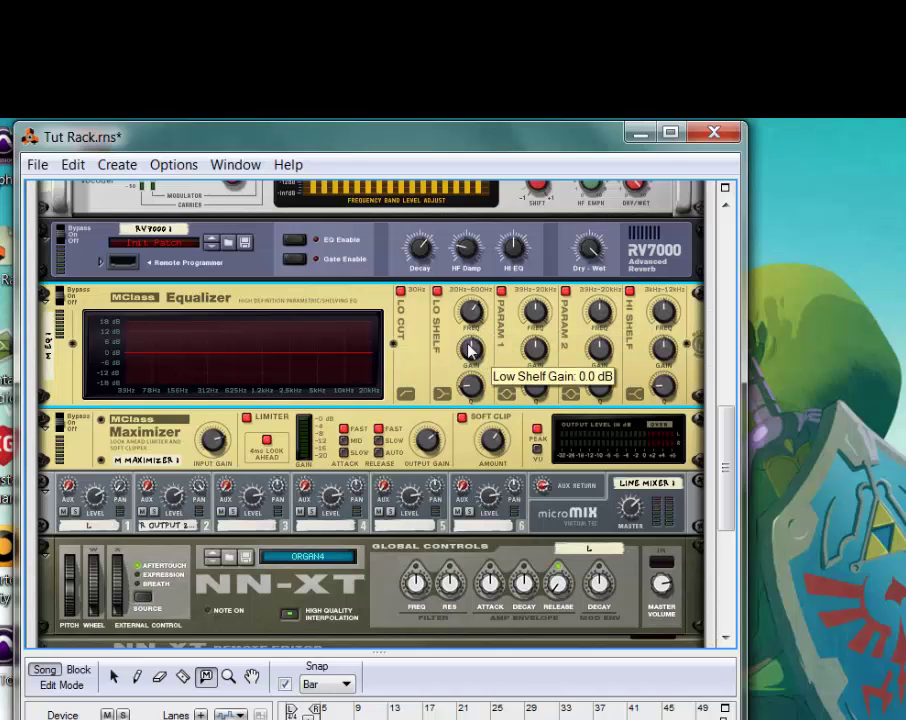
mouse_move(473, 347)
mouse_down()
mouse_move(476, 340)
mouse_move(474, 348)
mouse_up()
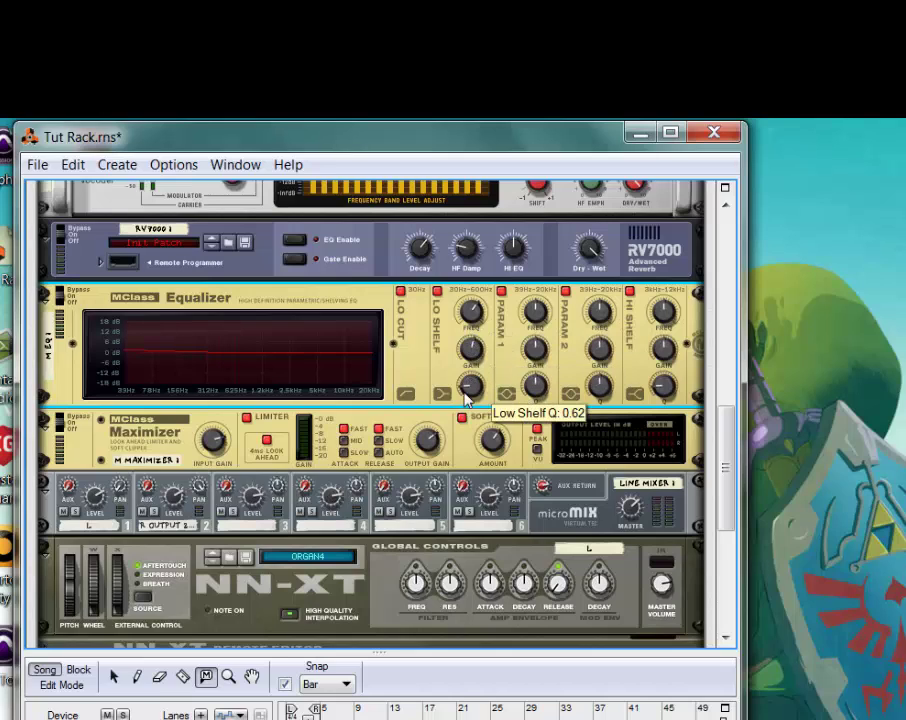
drag(466, 398, 471, 372)
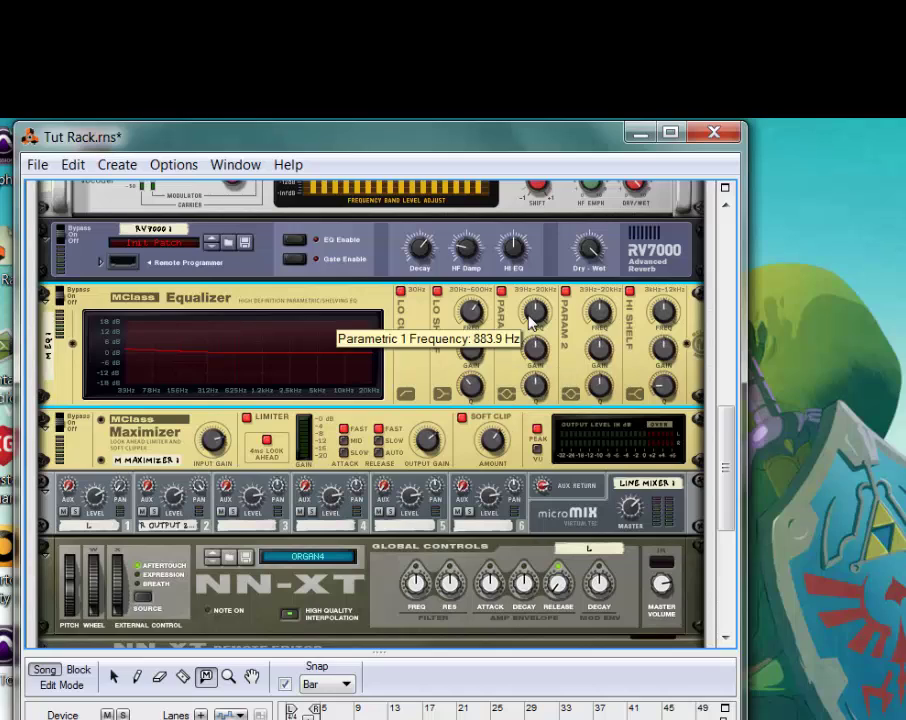
mouse_move(529, 315)
mouse_down()
mouse_move(532, 356)
mouse_move(535, 337)
mouse_up()
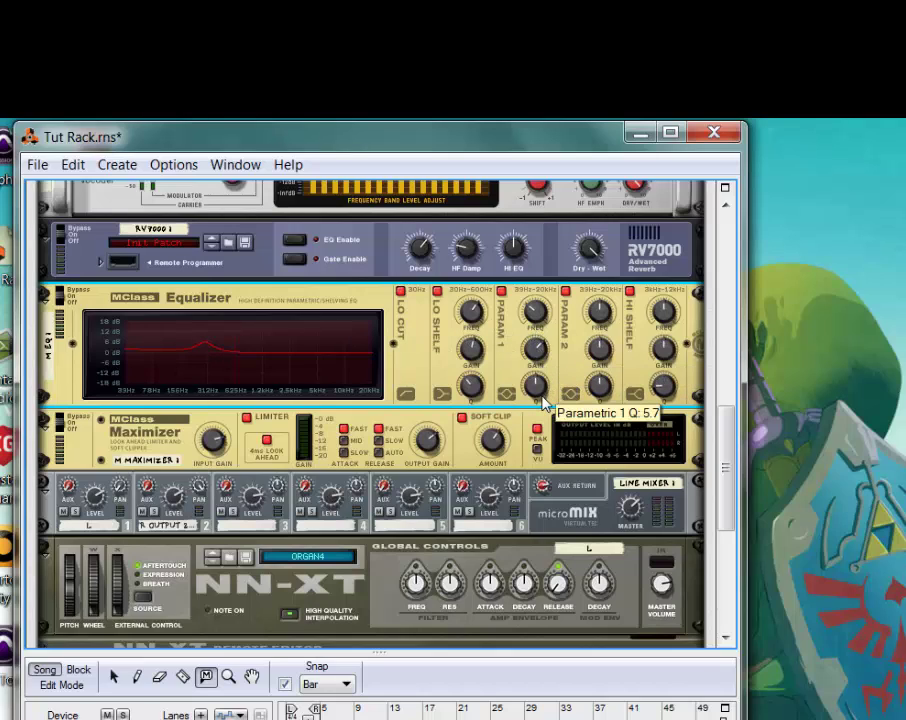
drag(543, 401, 543, 495)
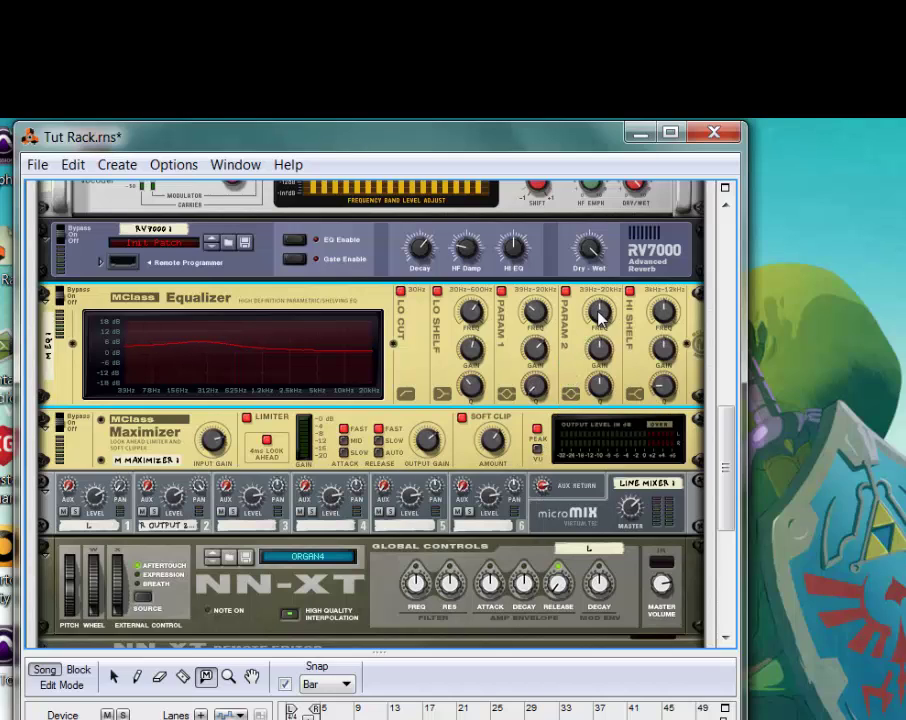
Step: Set EQ Parametric 2 to 1.5 kHz with 15.1 dB gain, and the high shelf to 6.8 kHz, Q 2.0
drag(600, 317, 600, 316)
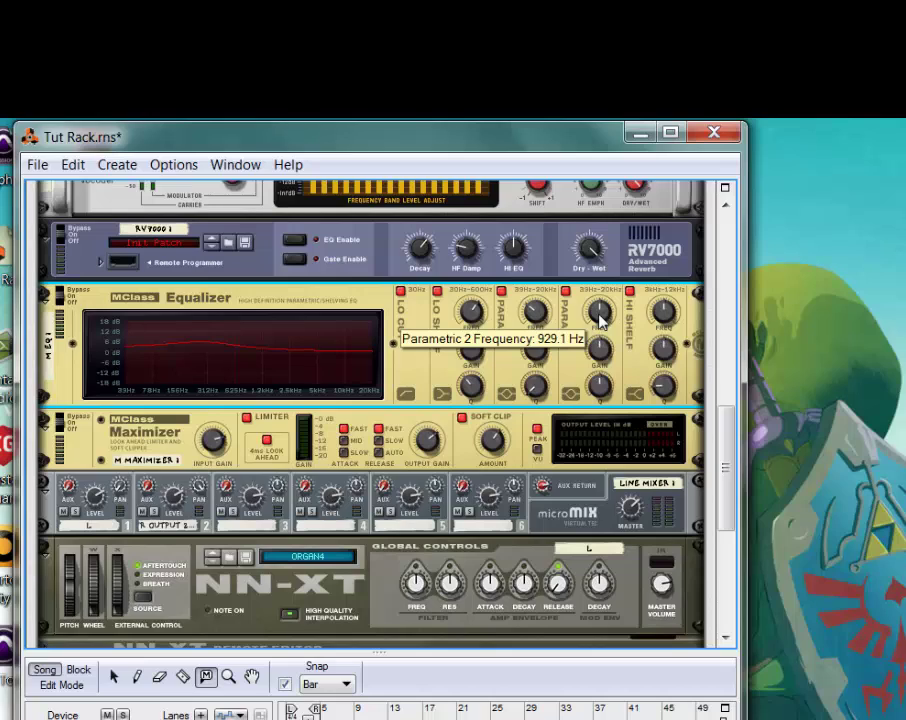
drag(600, 316, 605, 258)
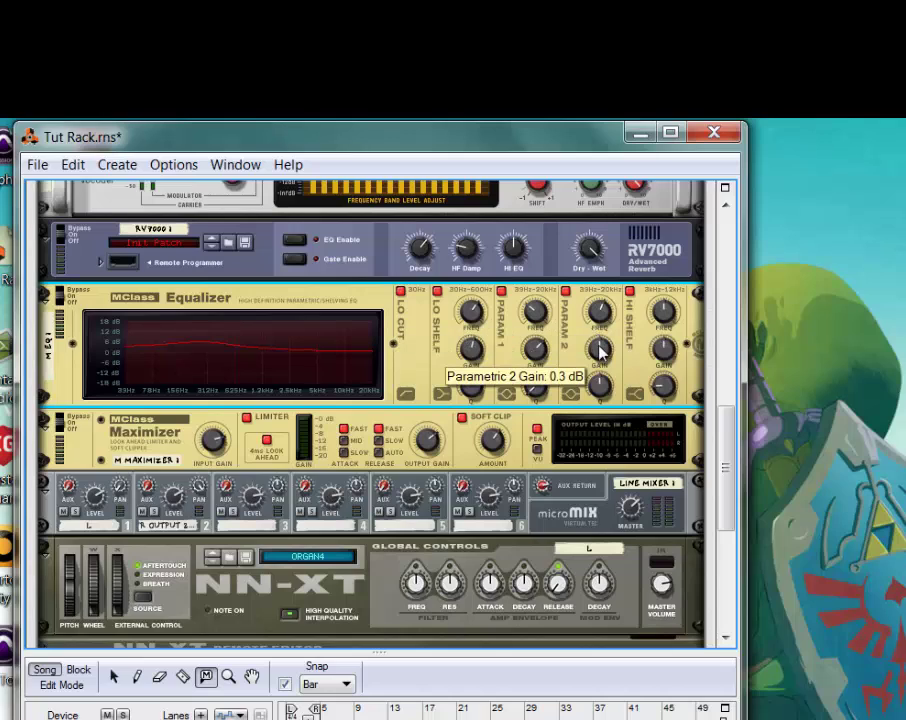
drag(601, 316, 615, 260)
drag(596, 348, 594, 440)
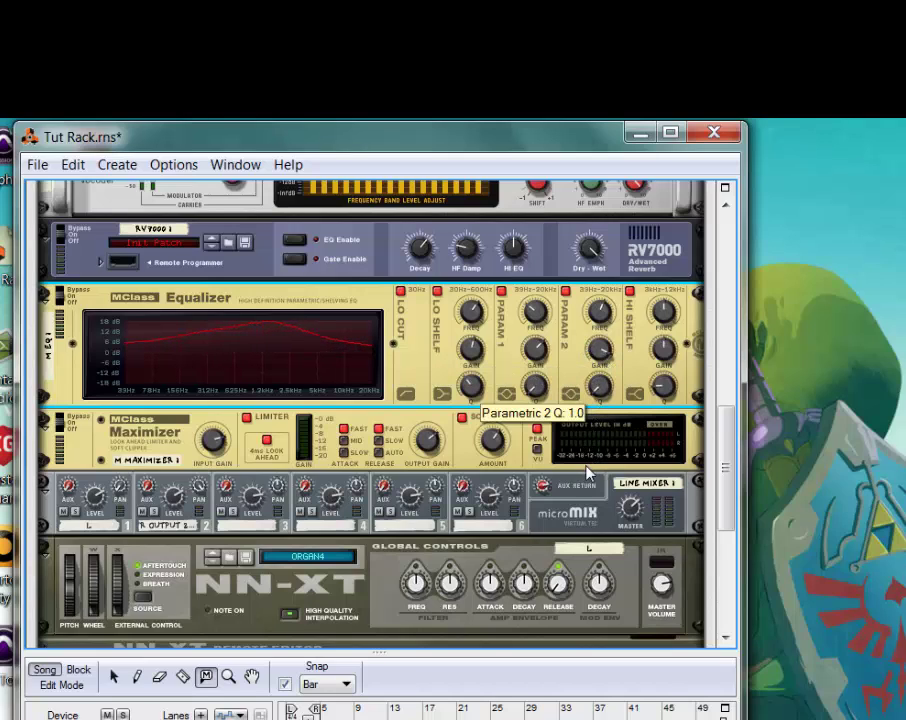
drag(666, 312, 660, 341)
drag(663, 398, 665, 300)
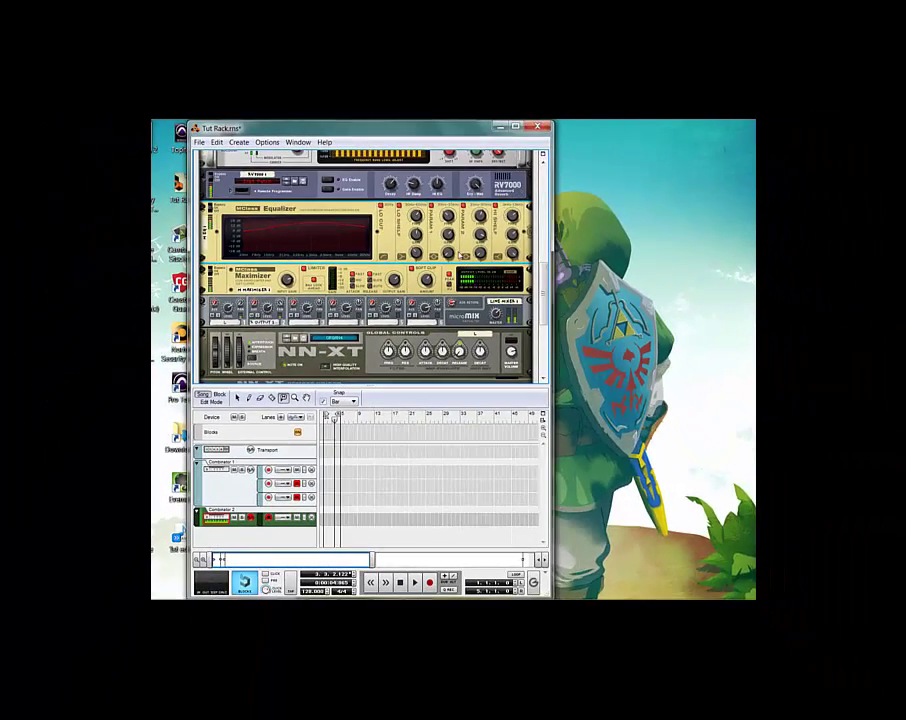
Step: Lower the RV7000 dry/wet mix to 32 and its decay to 23
scroll(330, 198, up, 2)
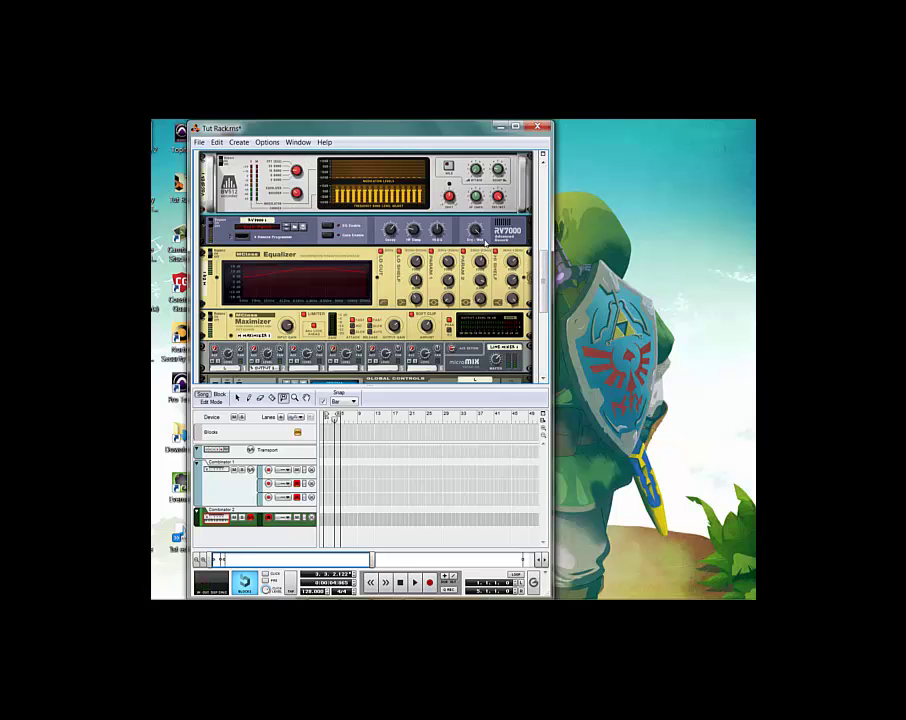
scroll(478, 242, up, 2)
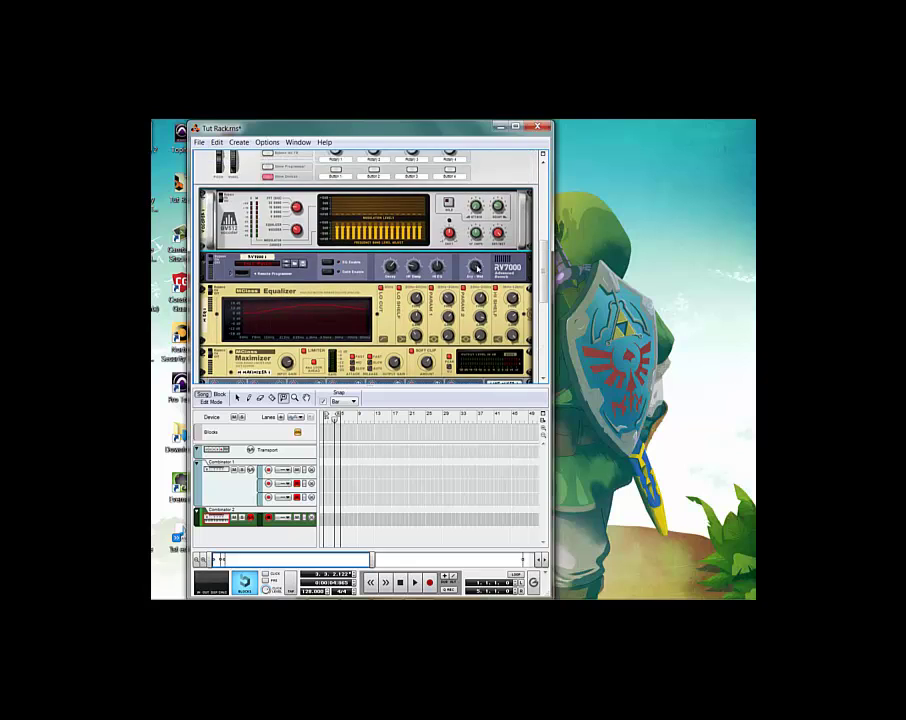
drag(477, 268, 477, 328)
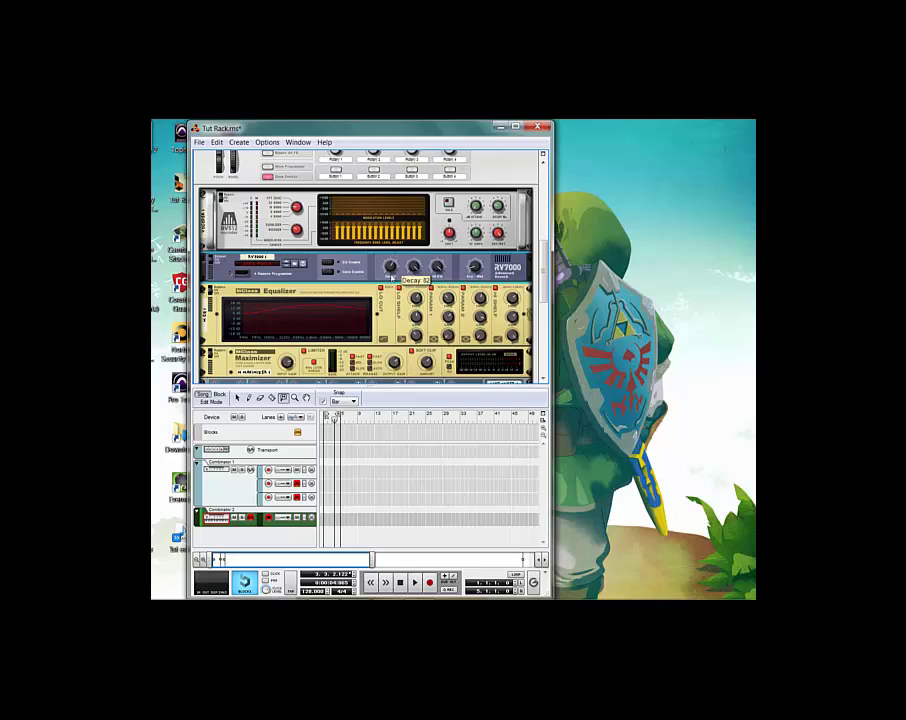
mouse_move(393, 279)
mouse_down()
mouse_move(388, 309)
mouse_move(396, 287)
mouse_up()
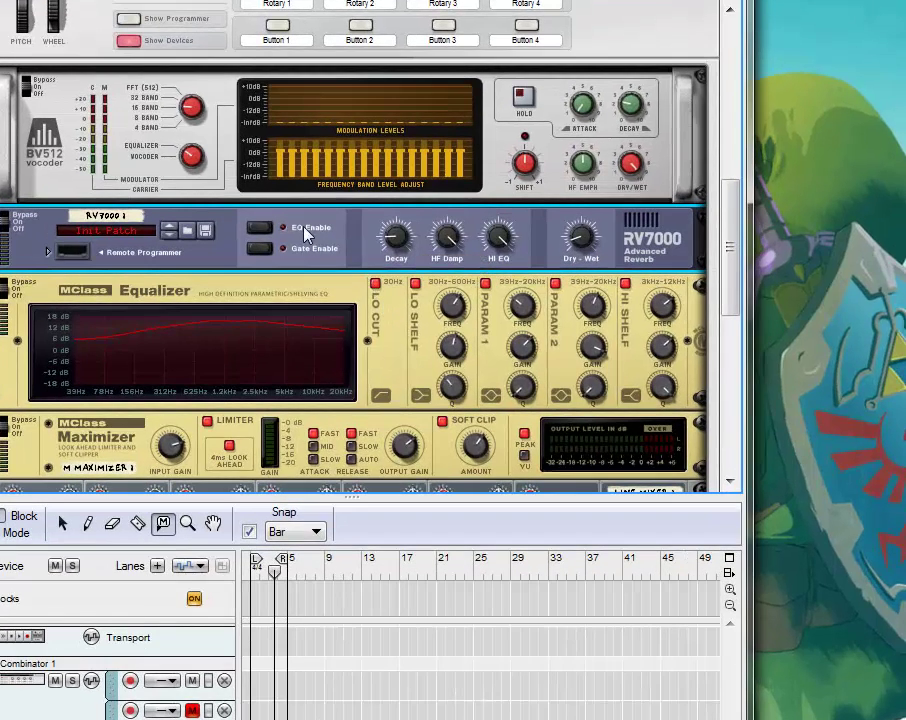
Step: Raise the Shift knob on the BV512 vocoder to a value of 21
scroll(450, 210, up, 1)
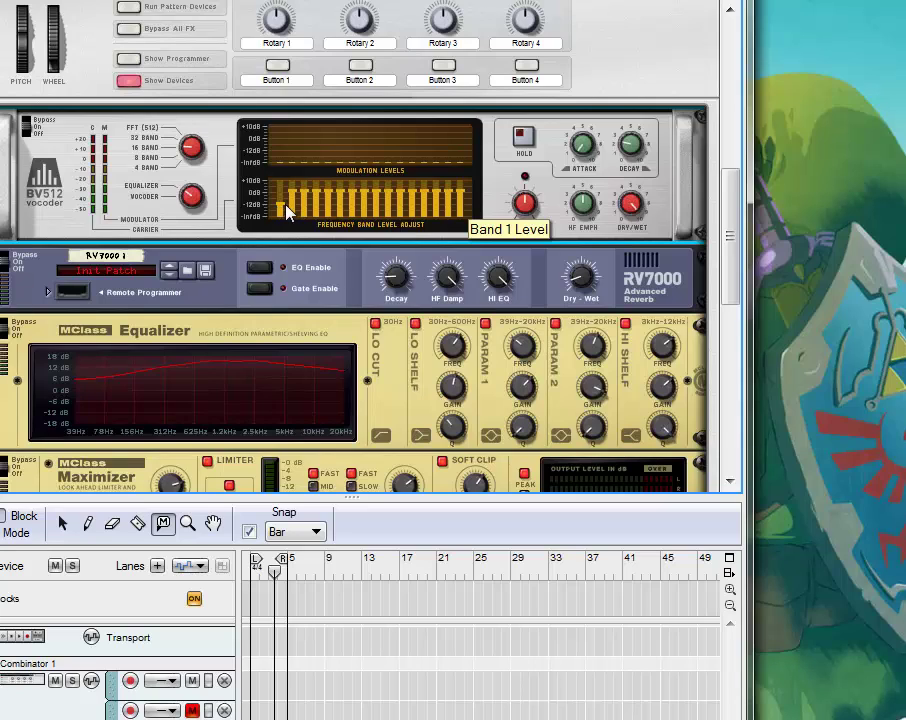
drag(523, 203, 531, 190)
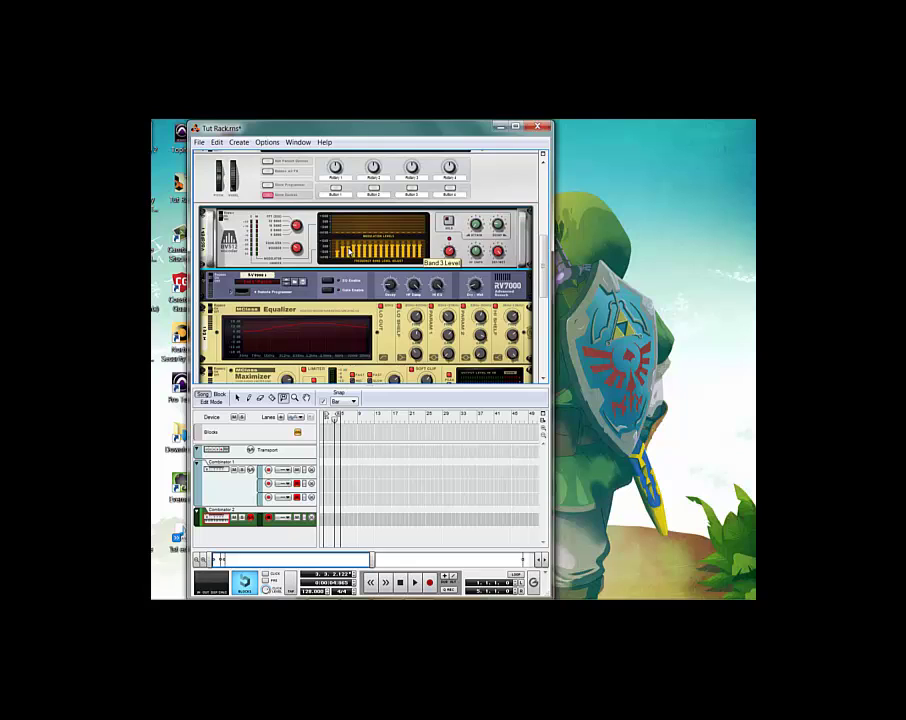
scroll(357, 252, up, 2)
scroll(387, 255, down, 5)
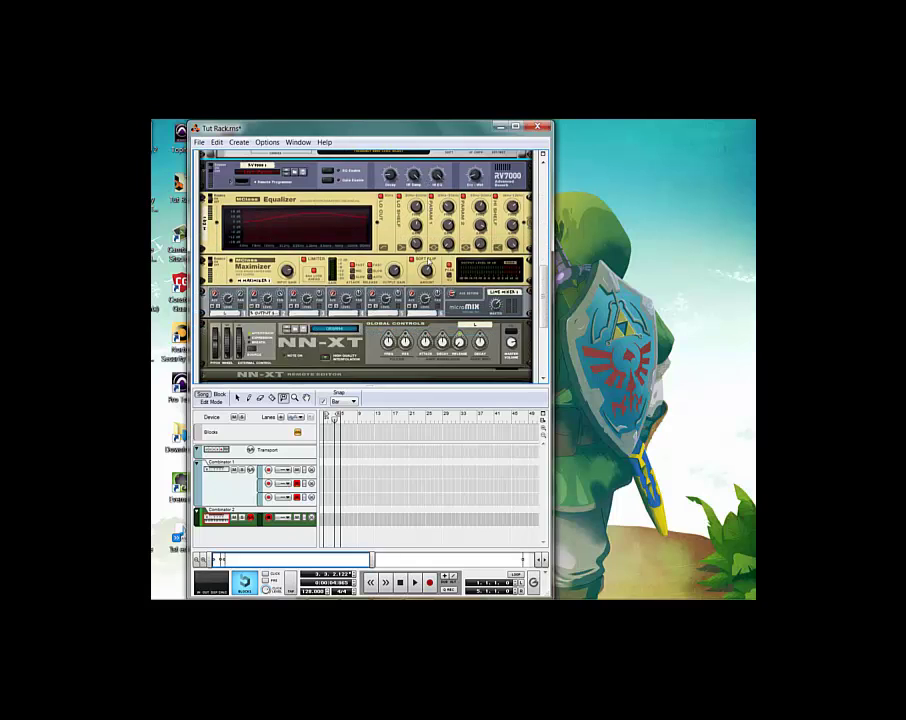
scroll(432, 253, up, 5)
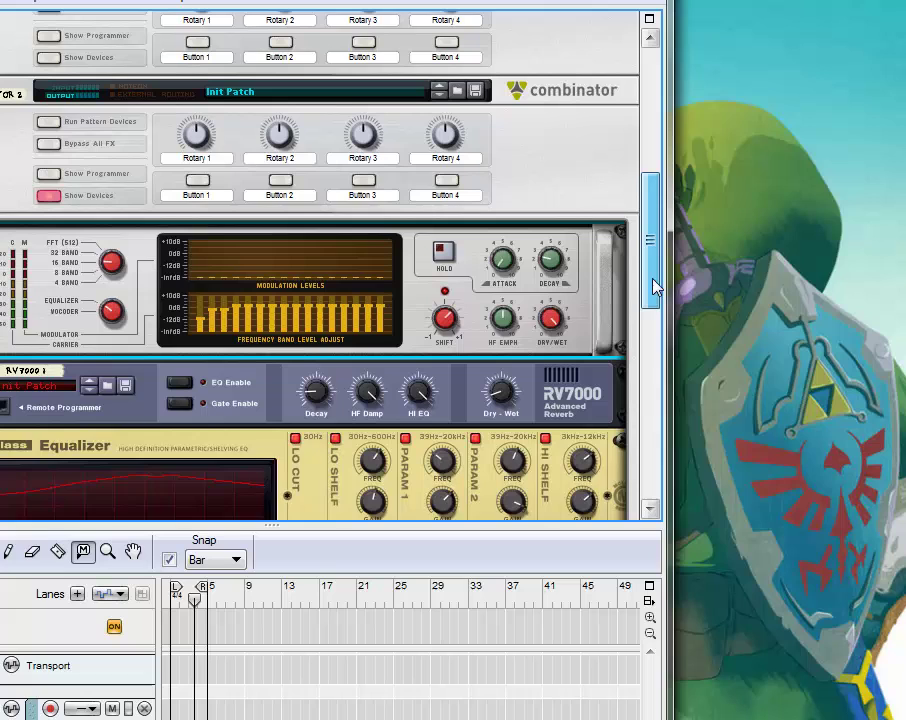
mouse_move(656, 287)
mouse_down()
mouse_move(654, 196)
mouse_move(651, 299)
mouse_up()
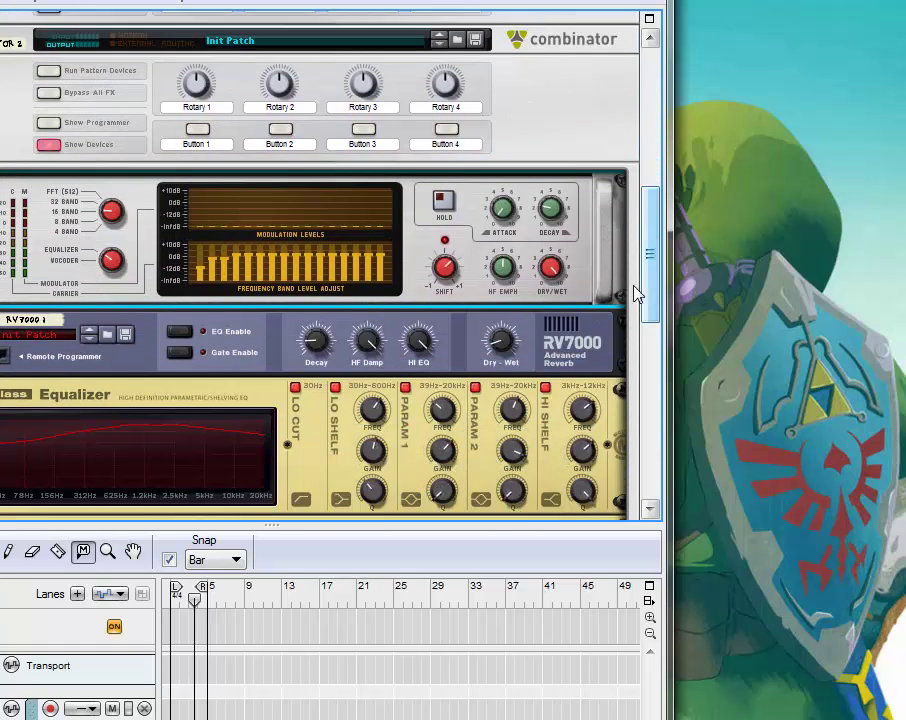
mouse_move(660, 248)
mouse_down()
mouse_move(661, 283)
mouse_move(652, 257)
mouse_up()
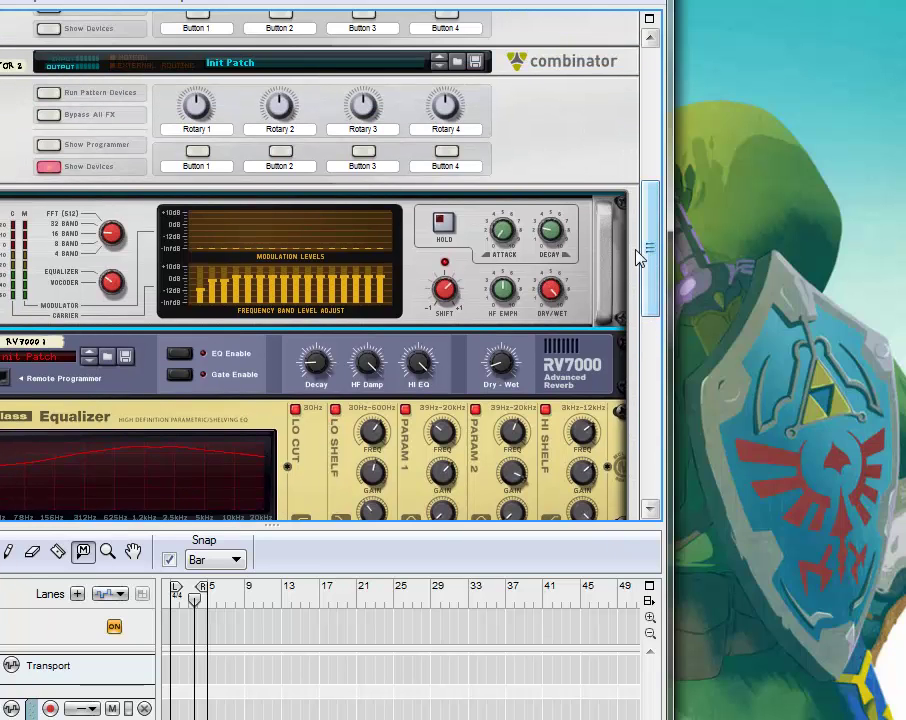